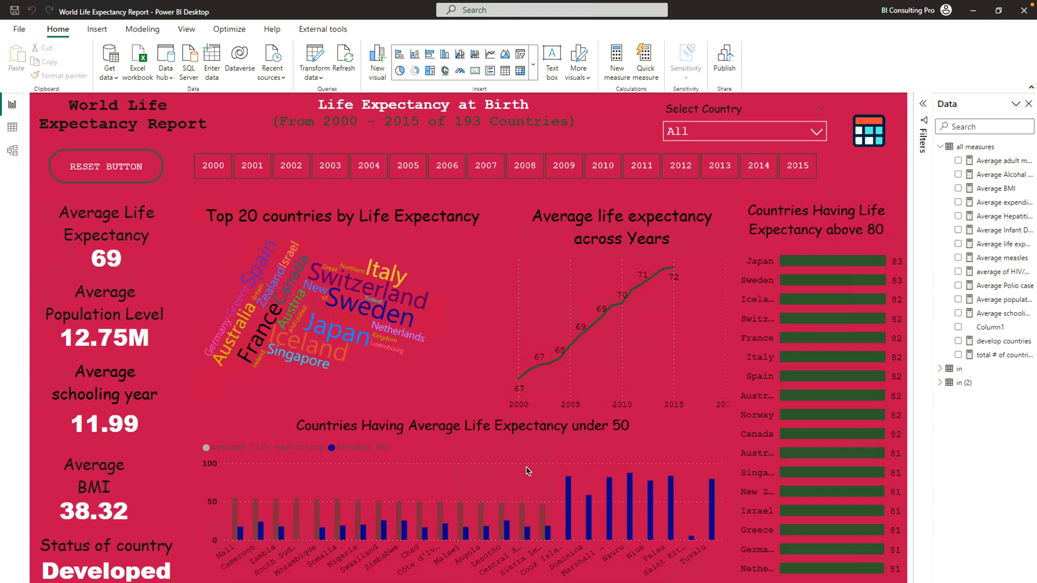
- Switch from Power BI Desktop to the app.powerbi.com home page in Edge
key(alt+Tab)
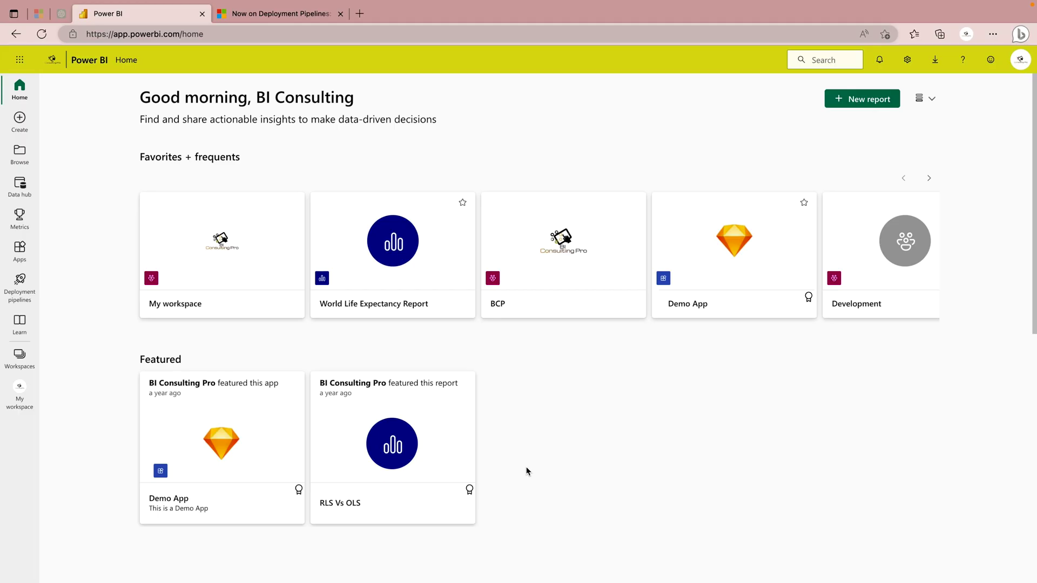
- Open World Life Expectancy Report from the Development workspace's Content list
click(17, 363)
click(103, 251)
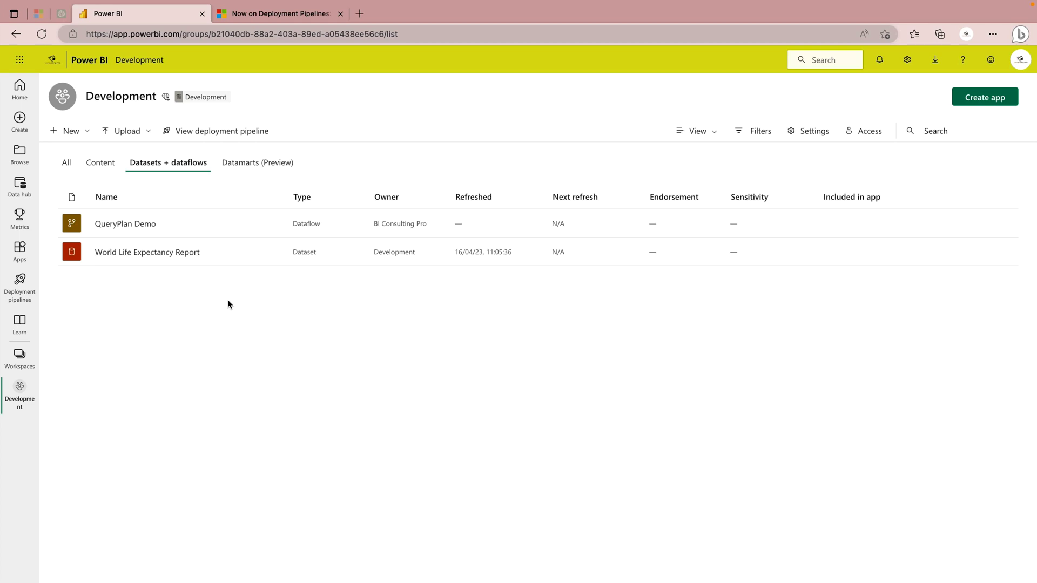
click(100, 164)
click(150, 228)
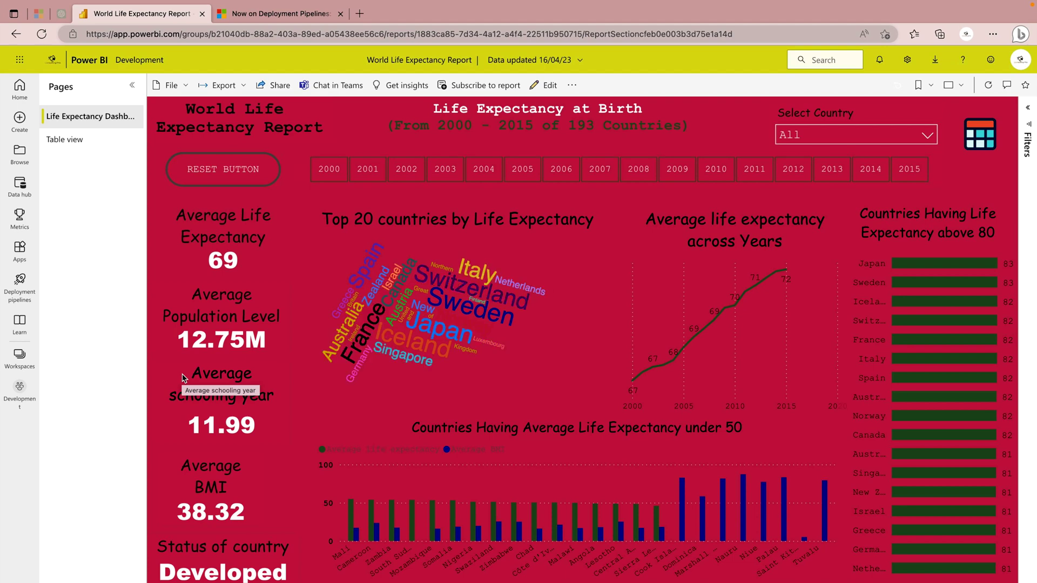
- Open the Demo pipeline, list the Development and Test stage items, then go to the blog post
click(20, 285)
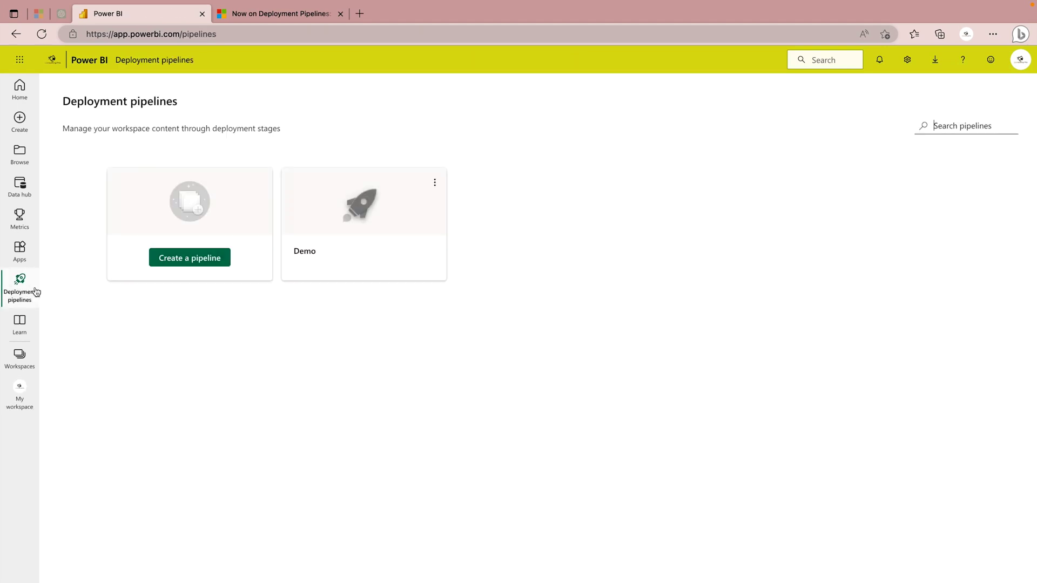
click(324, 231)
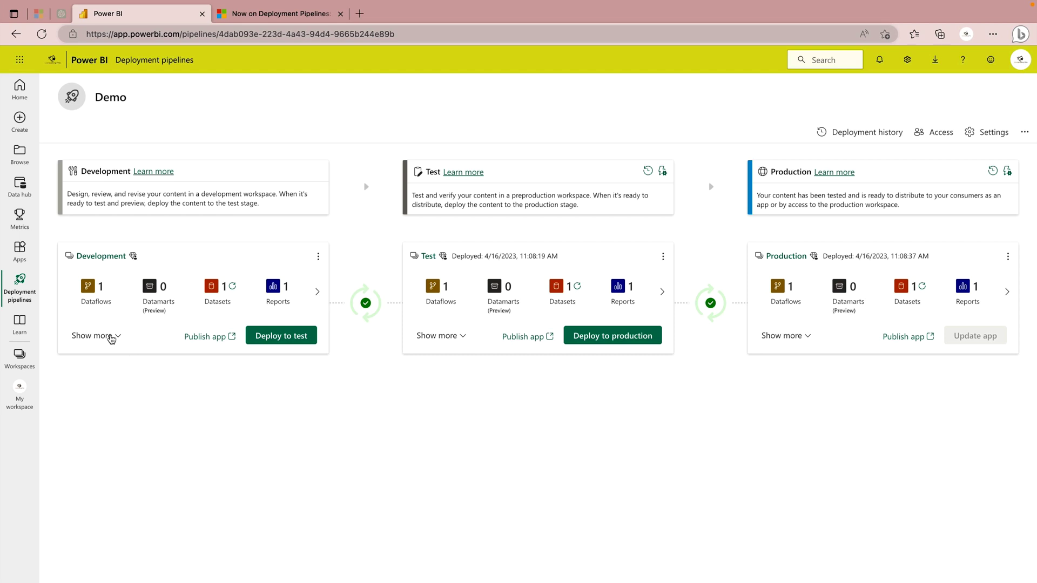
click(108, 336)
click(455, 337)
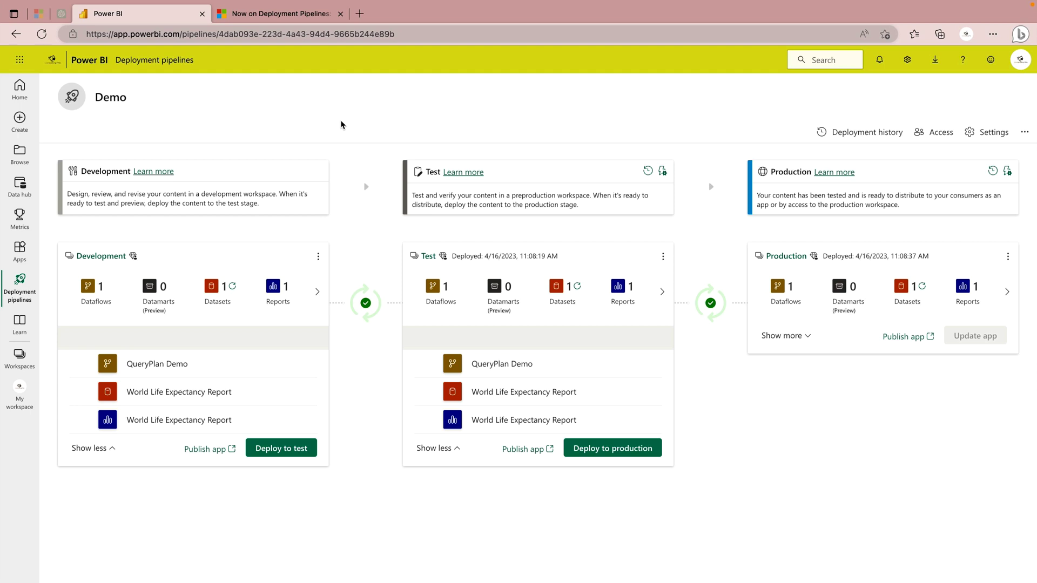
key(ctrl+Tab)
scroll(115, 406, down, 2)
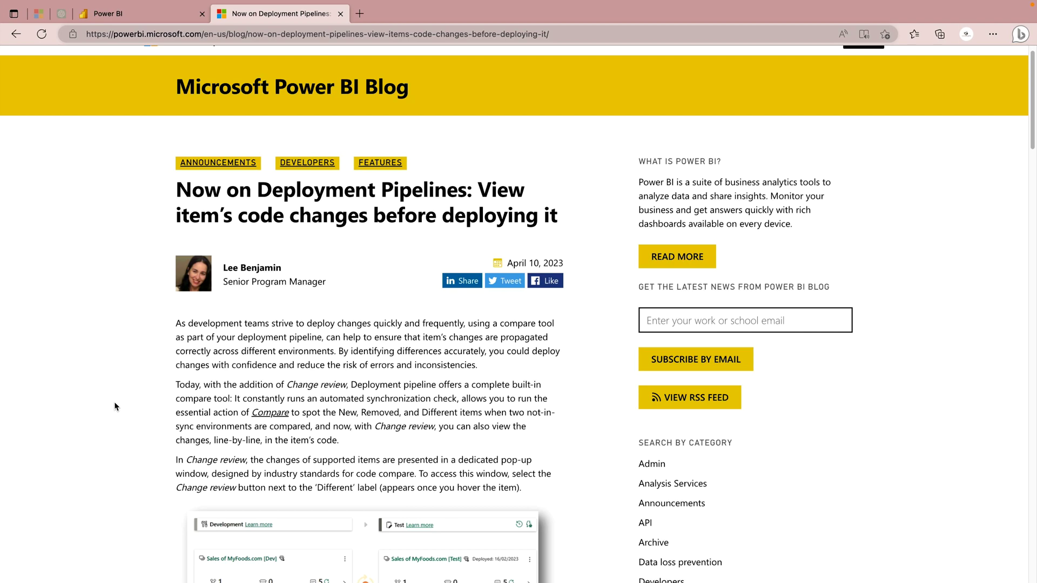
- Scroll through the blog post's Change review section and its screenshots
scroll(115, 406, down, 12)
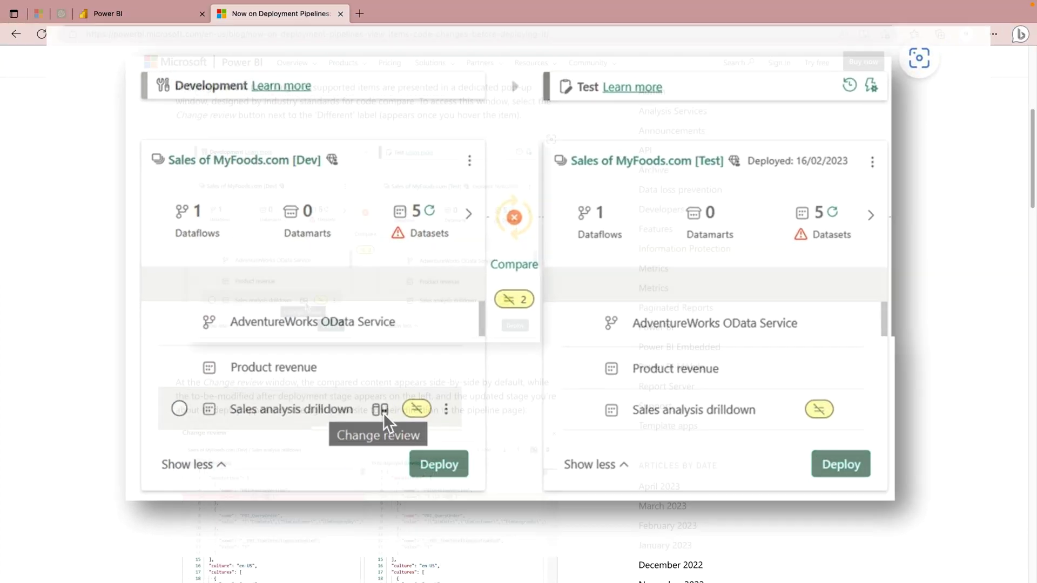
scroll(378, 270, down, 4)
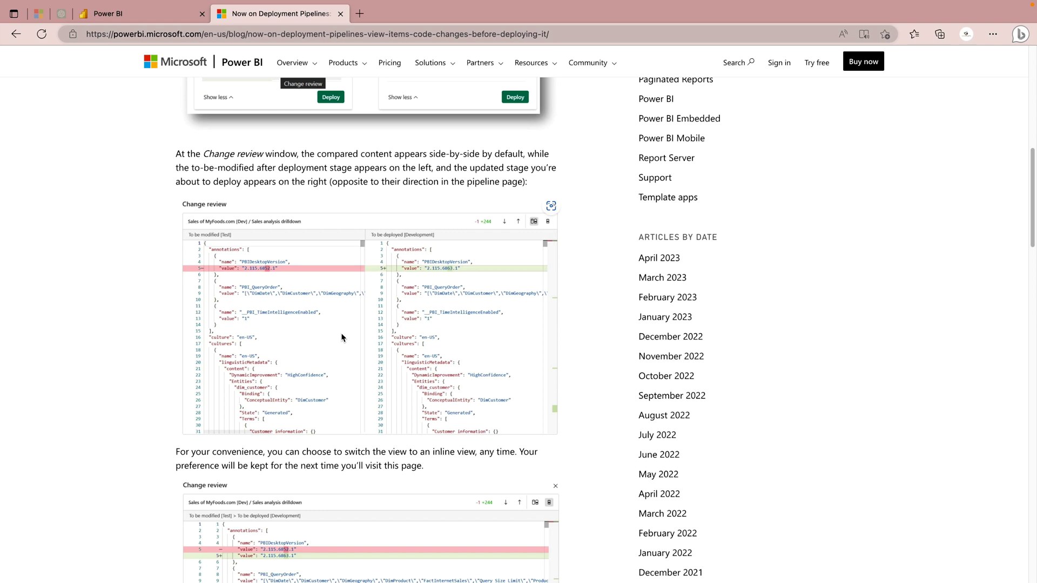
scroll(342, 337, down, 10)
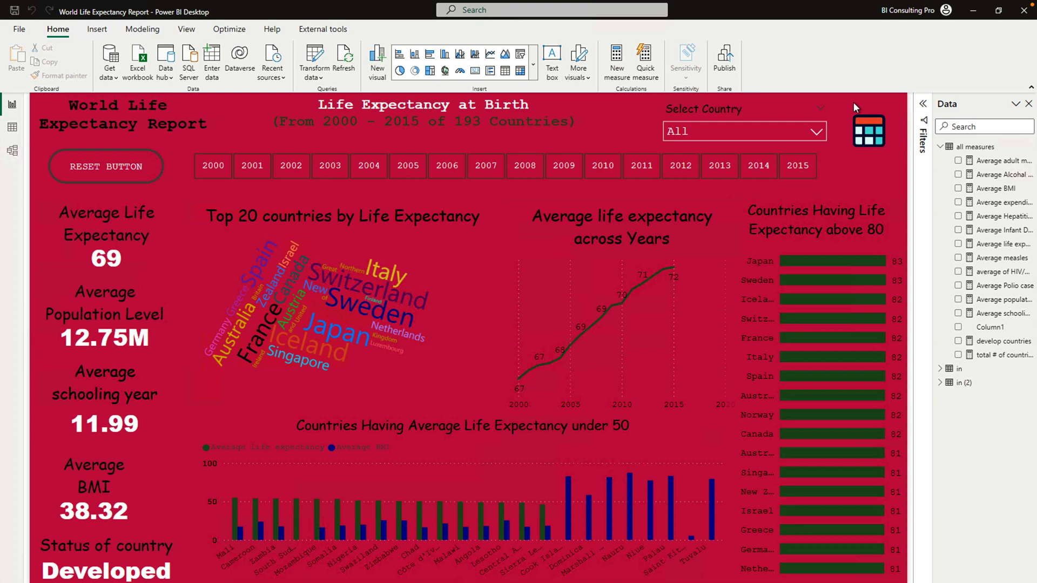
- Turn the life-expectancy-across-years line chart into a clustered column chart
click(613, 260)
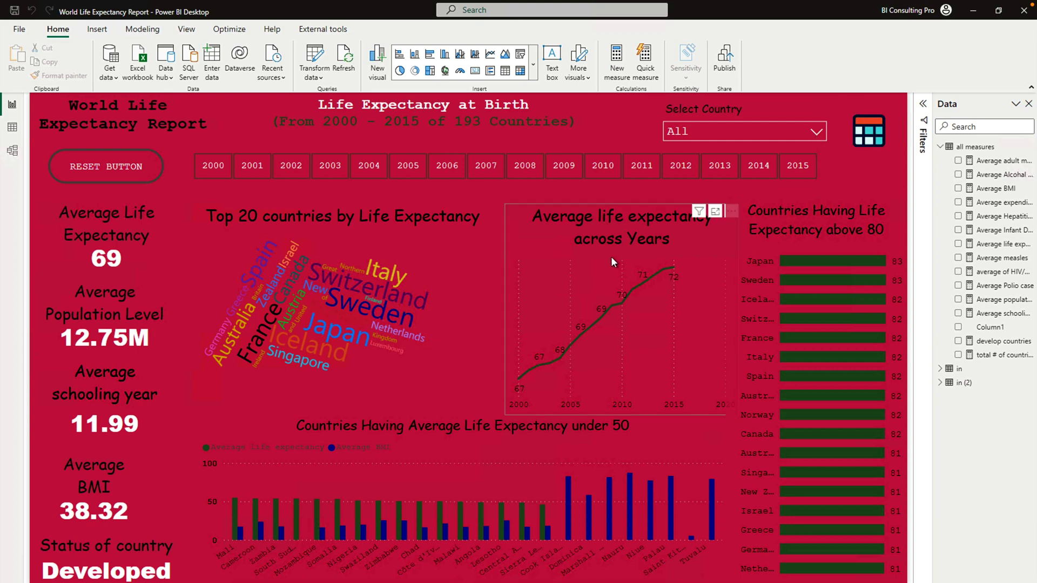
click(751, 211)
click(778, 251)
click(820, 273)
- Change the Average life expectancy measure from AVERAGE to SUM, then save and publish
click(77, 244)
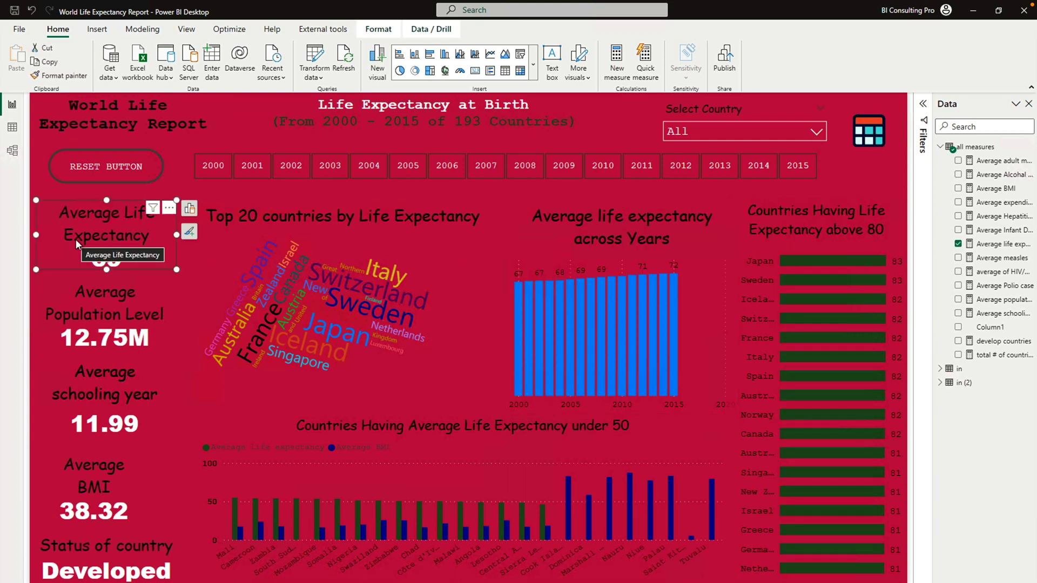
click(1001, 244)
double_click(196, 102)
text(SUM)
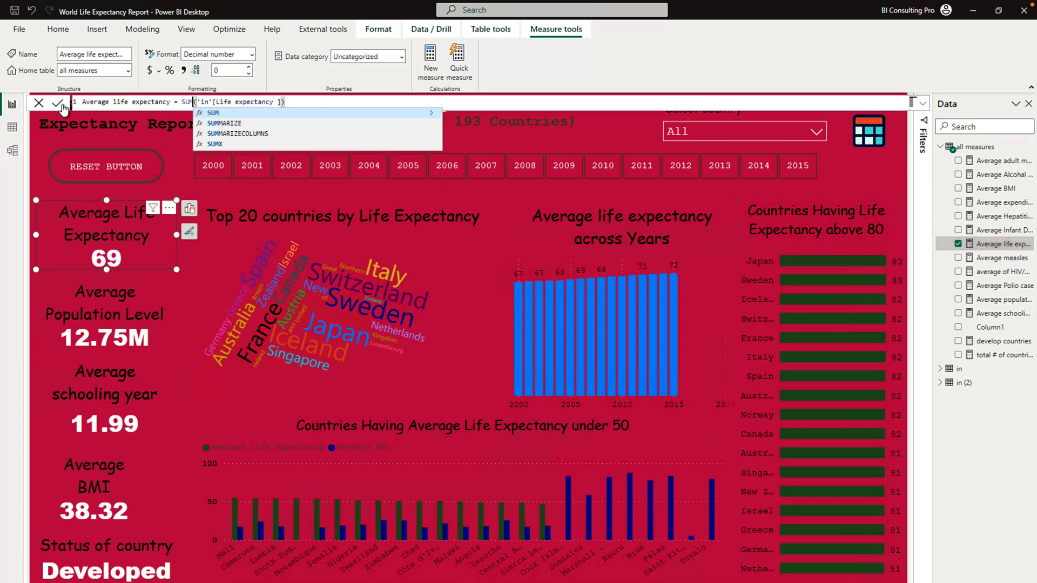
click(105, 214)
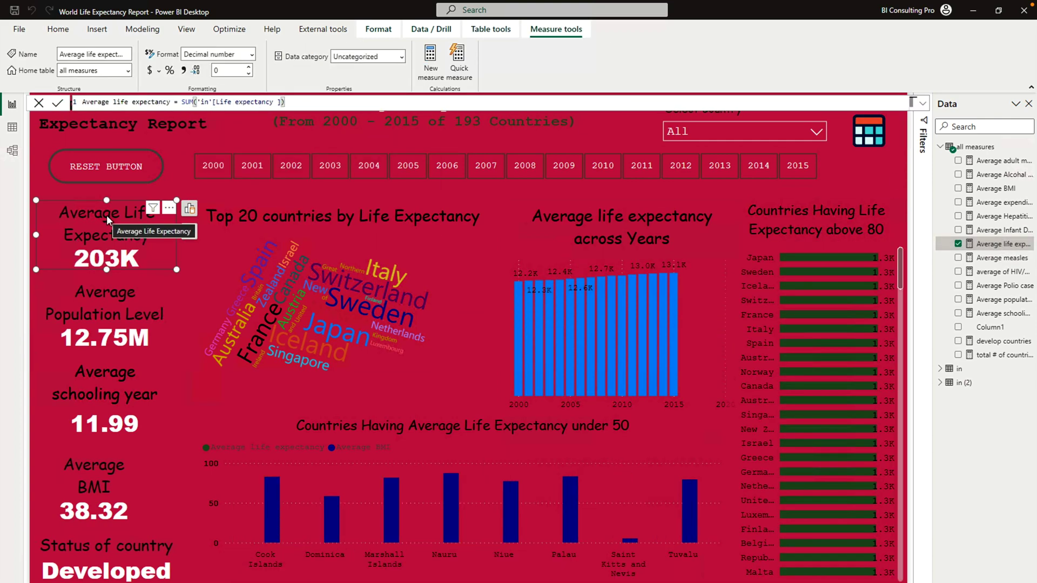
click(58, 28)
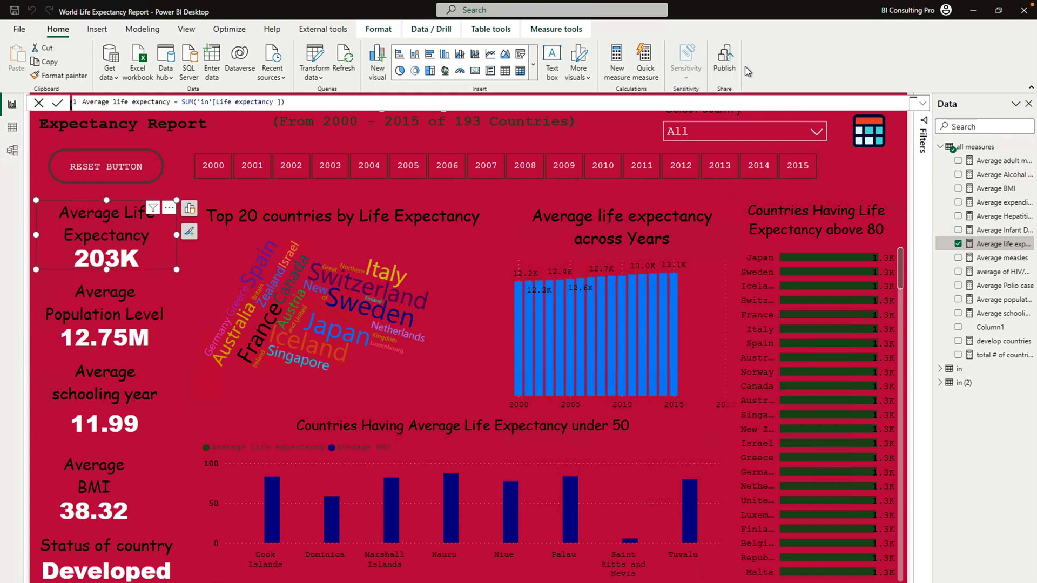
click(724, 60)
click(568, 331)
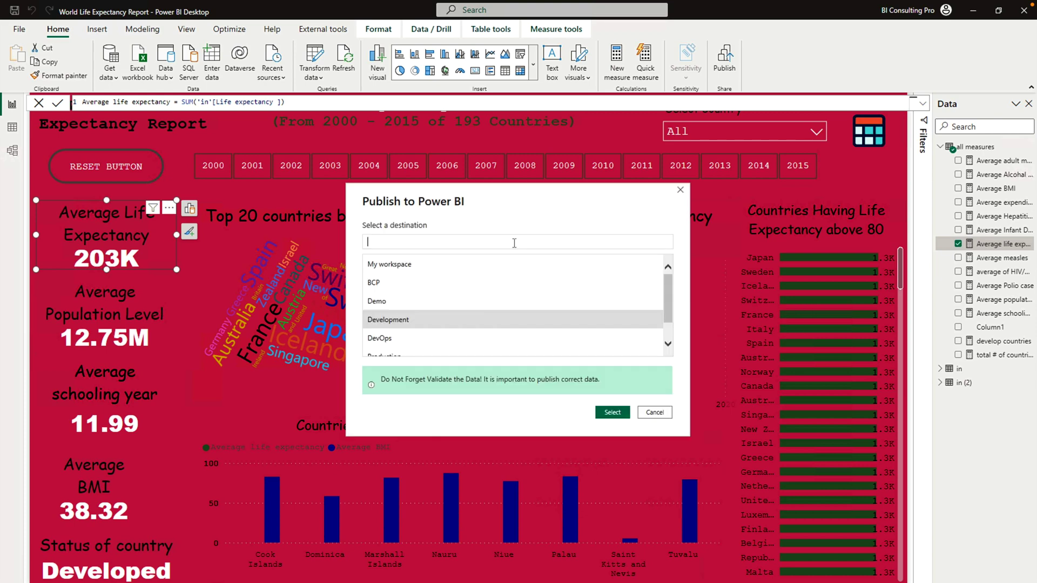
- Pick Development as the workspace to publish the report to
double_click(393, 324)
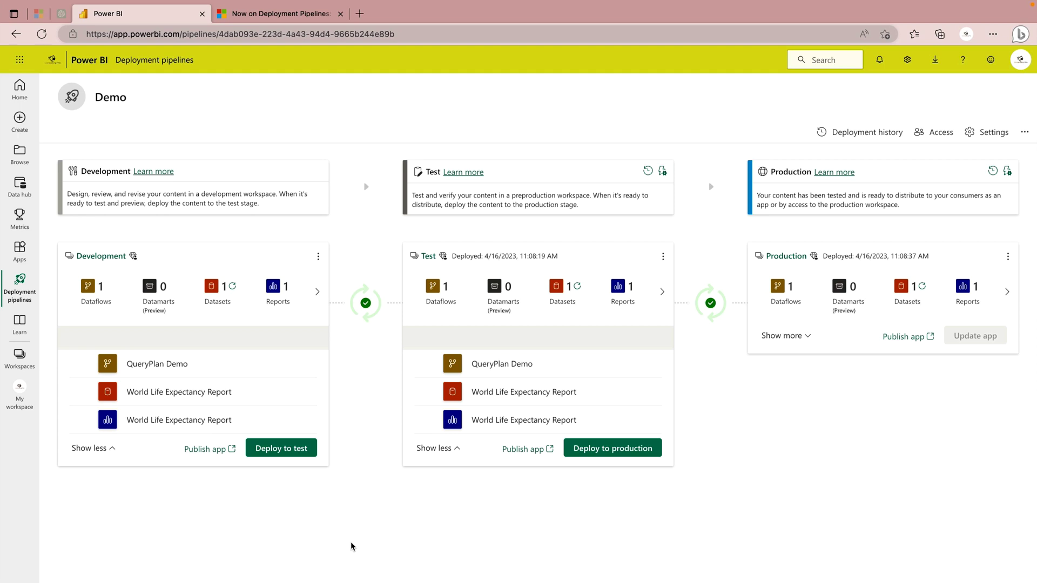
- Reload the Demo pipeline and compare Development with Test, flagging both report items Different
click(41, 34)
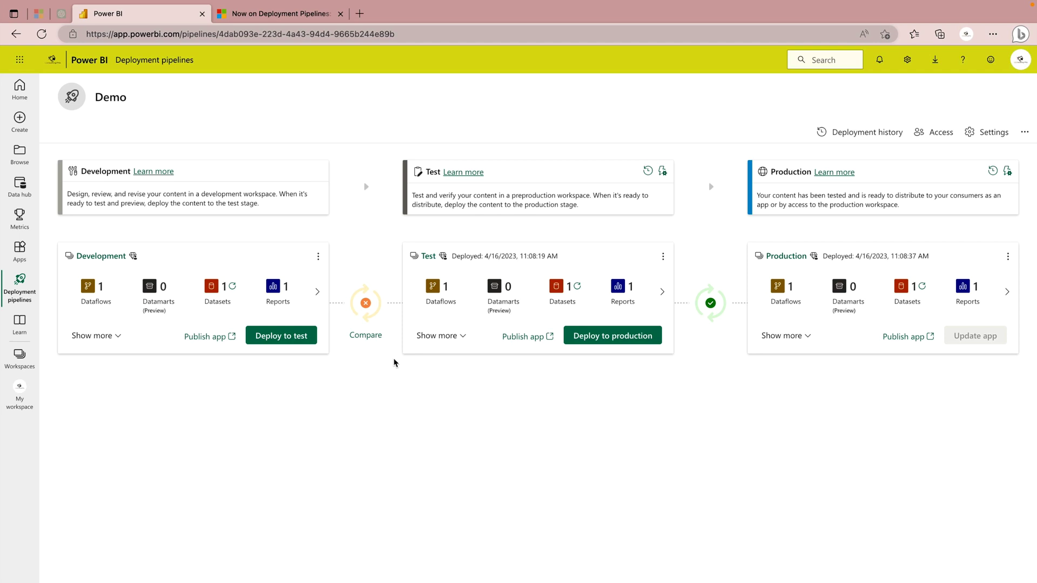
mouse_move(376, 321)
click(367, 336)
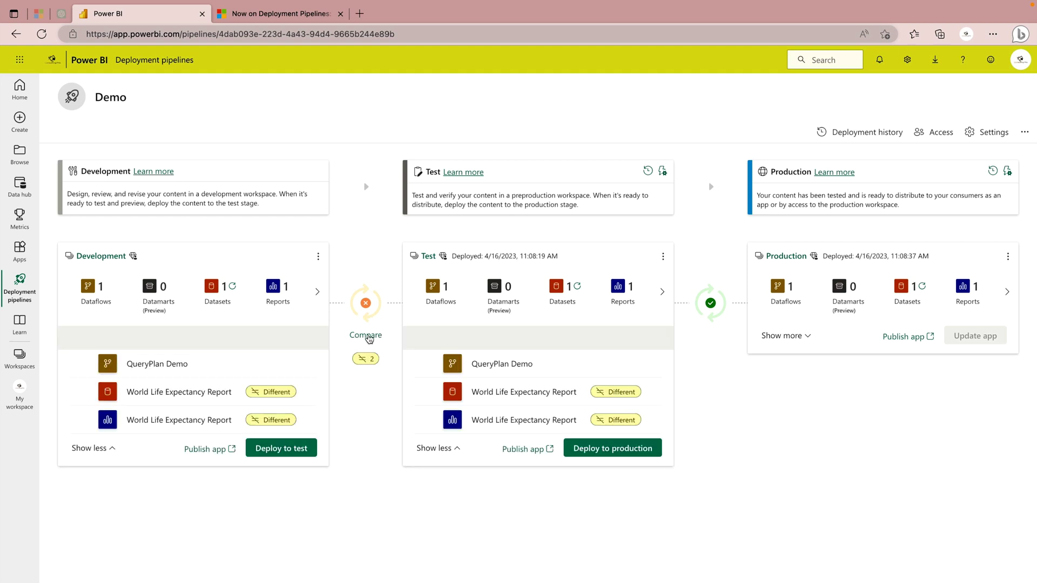
mouse_move(228, 397)
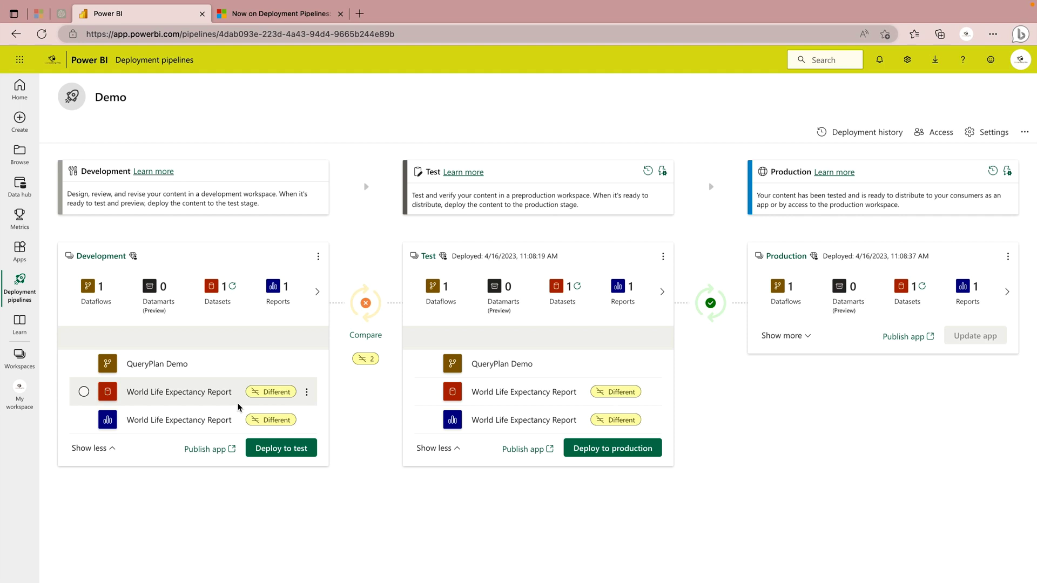
- In the blog post, highlight the sentence about Change review availability
key(ctrl+Tab)
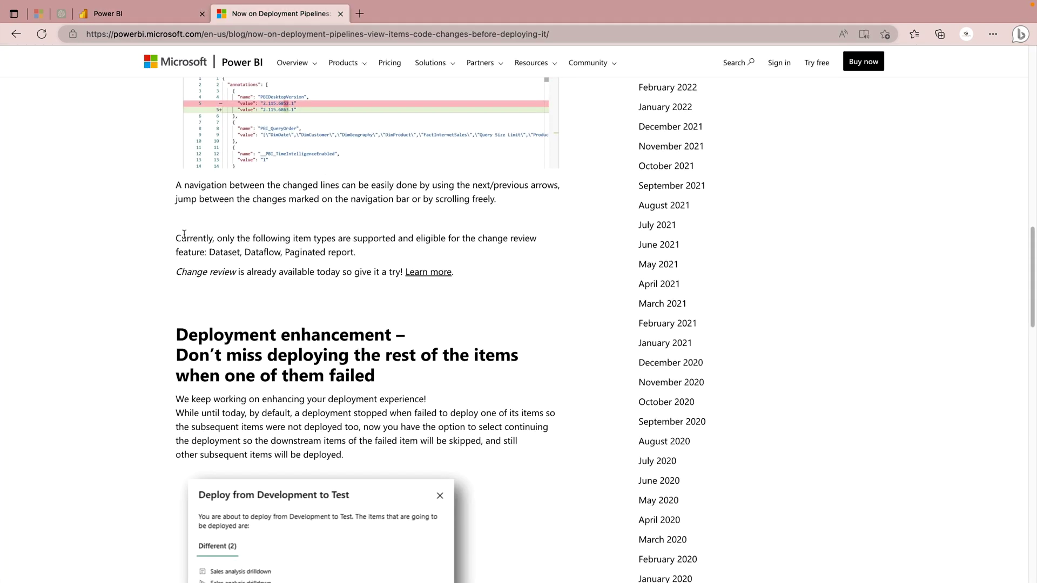
click(178, 270)
drag(178, 270, 398, 275)
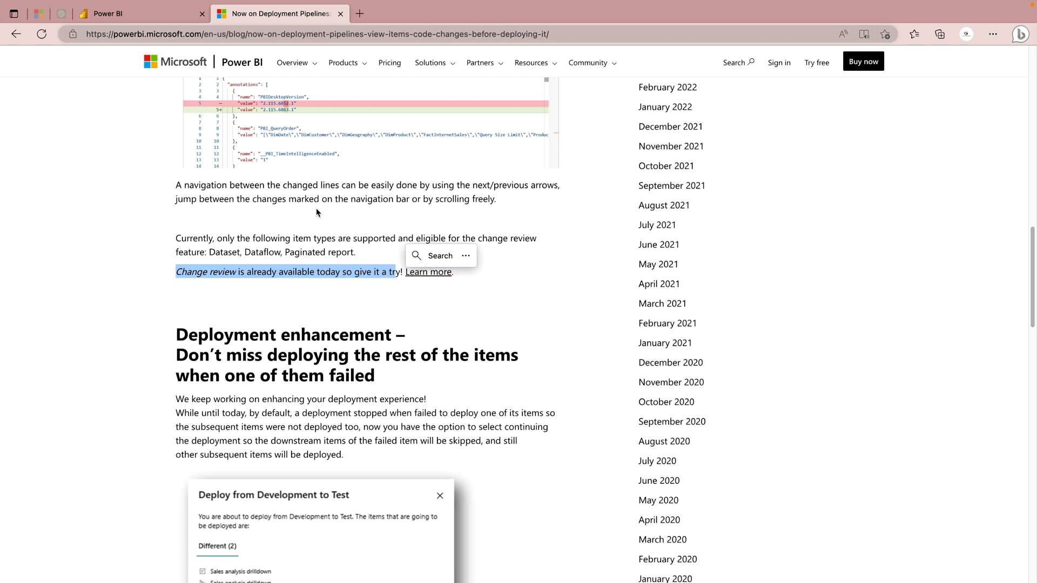
click(139, 16)
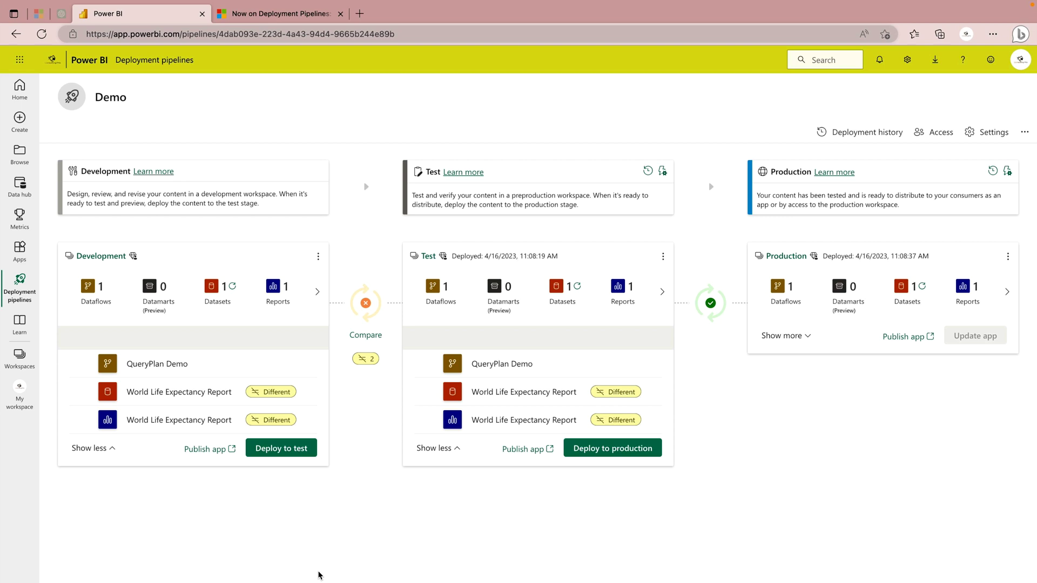
- Scroll to the Deploy dialog image, then start deploying the changed items from Development to Test
click(296, 15)
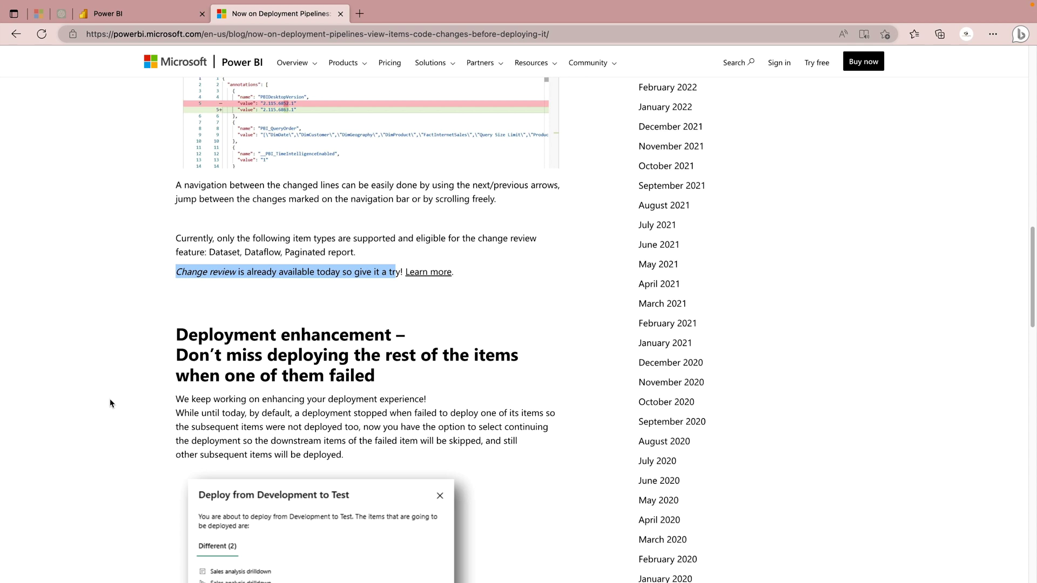
scroll(227, 499, down, 3)
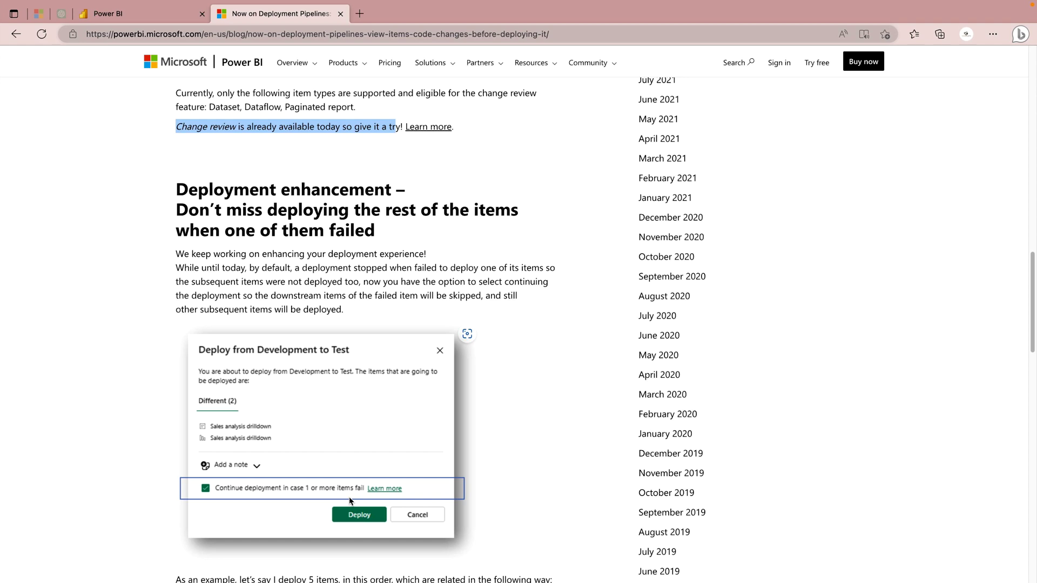
key(ctrl+shift+Tab)
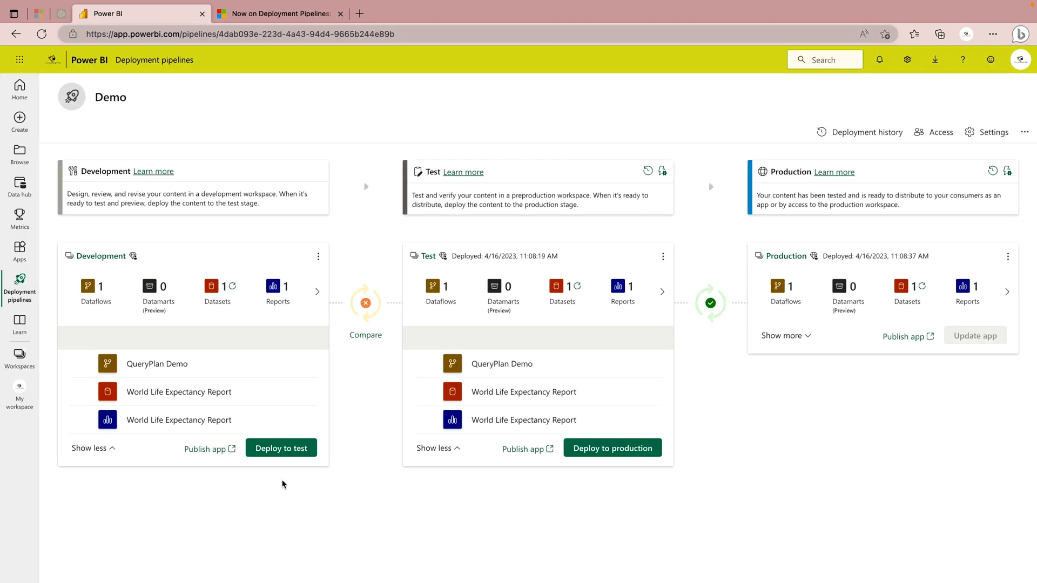
click(285, 456)
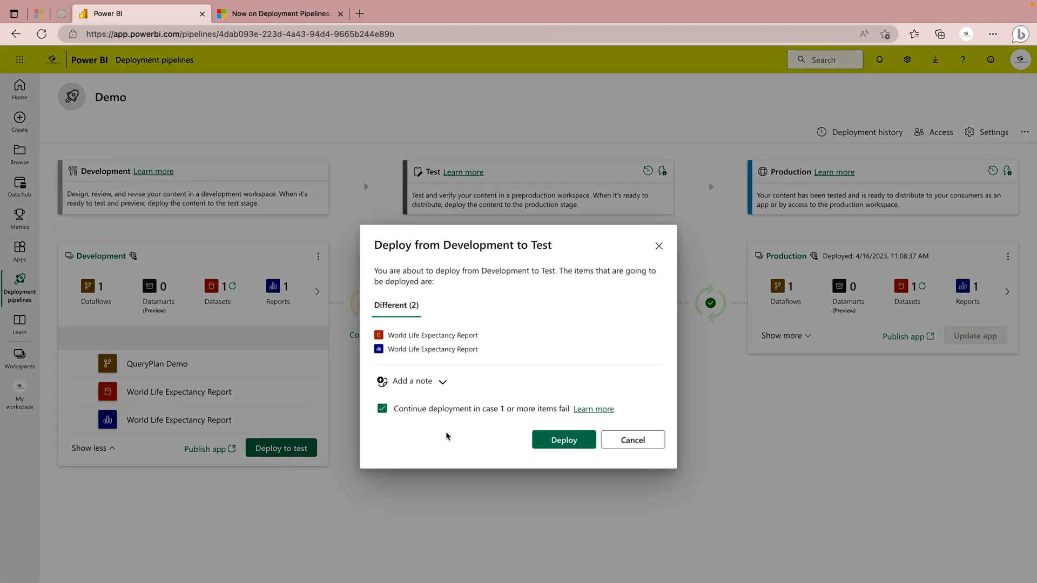